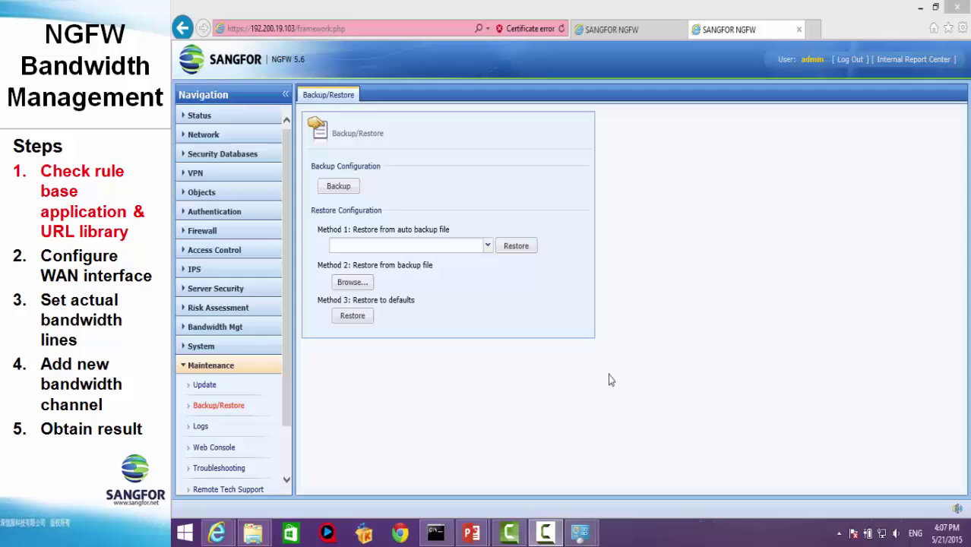
# In the Maintenance > Update database list, tick the URL Database row.
pyautogui.click(212, 393)
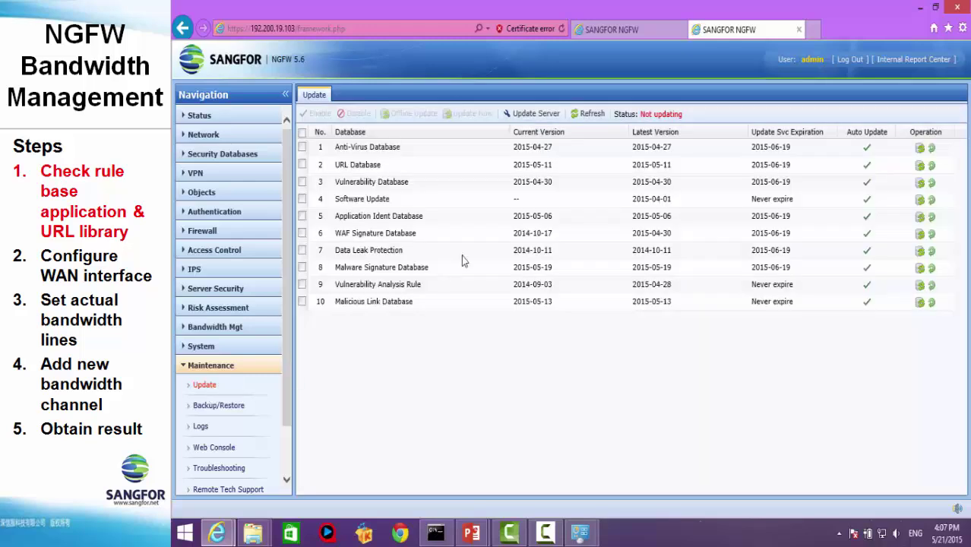
pyautogui.click(302, 165)
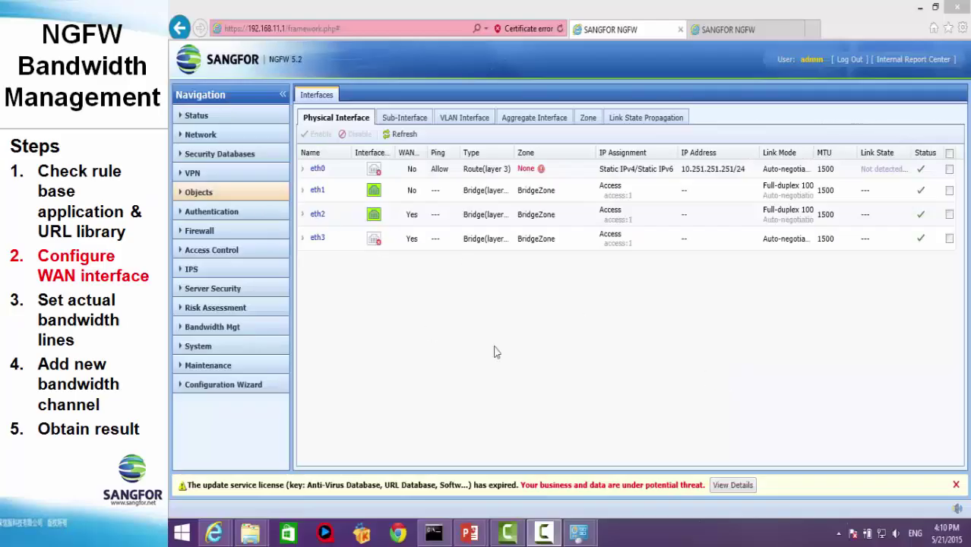
# Check the routing table, then confirm Gateway interface eth2 has the WAN attribute ticked and save it.
pyautogui.click(200, 134)
pyautogui.click(202, 176)
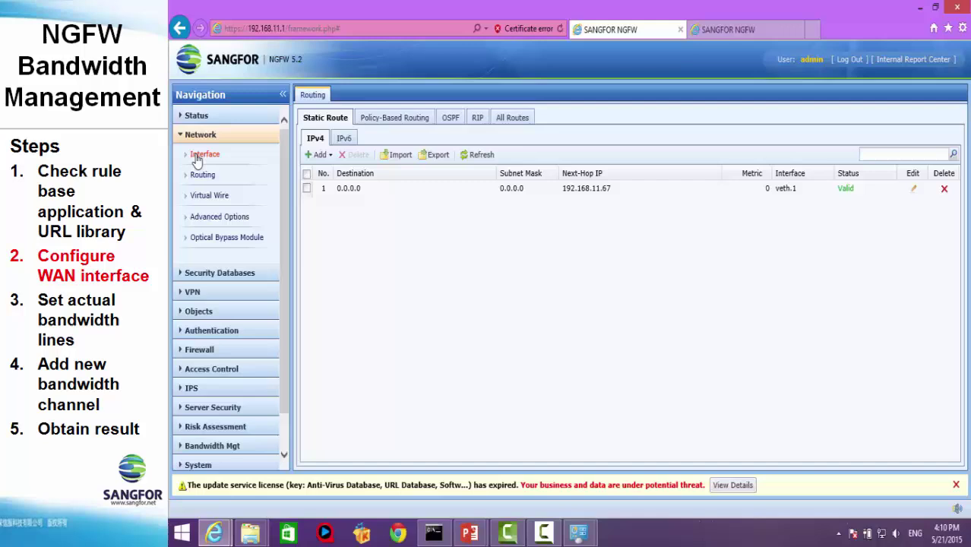
pyautogui.click(203, 162)
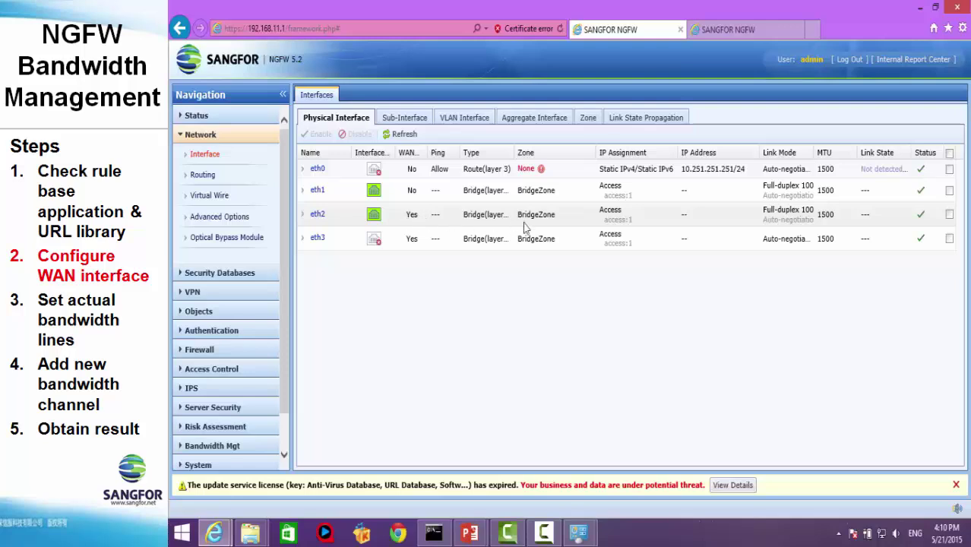
pyautogui.click(317, 215)
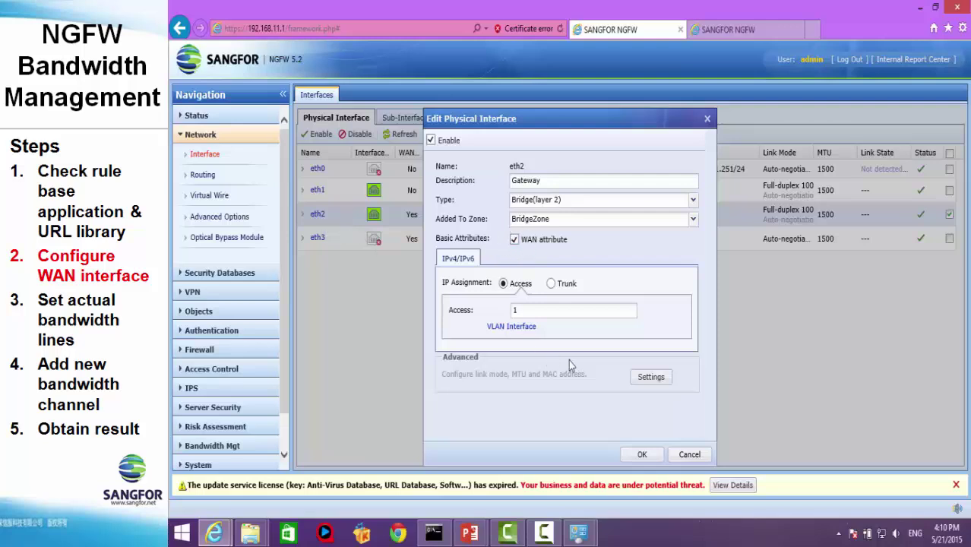
pyautogui.click(643, 455)
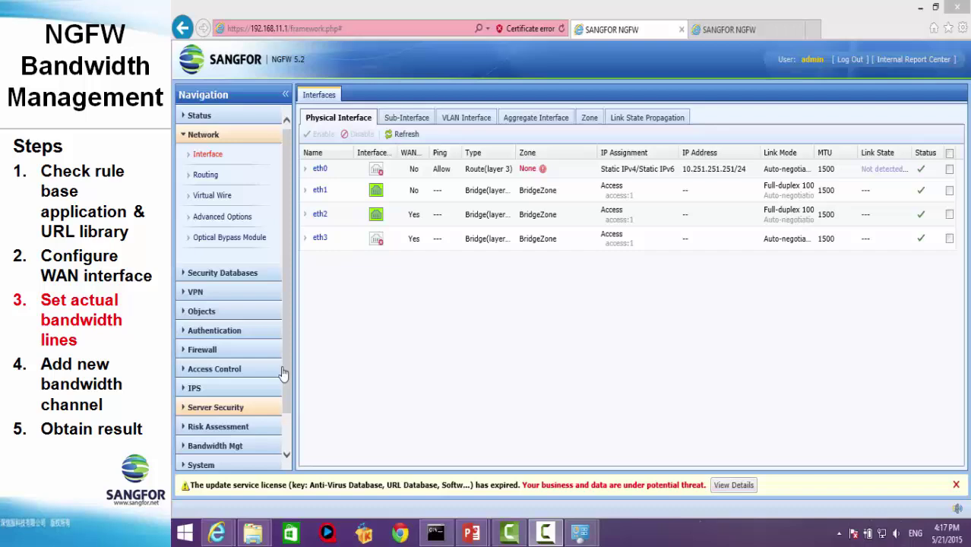
# Under BM Line Definition, give Line 1 egress interface eth2, 5120 Kbps outbound and 5 Mbps inbound.
pyautogui.scroll(-2, 266, 384)
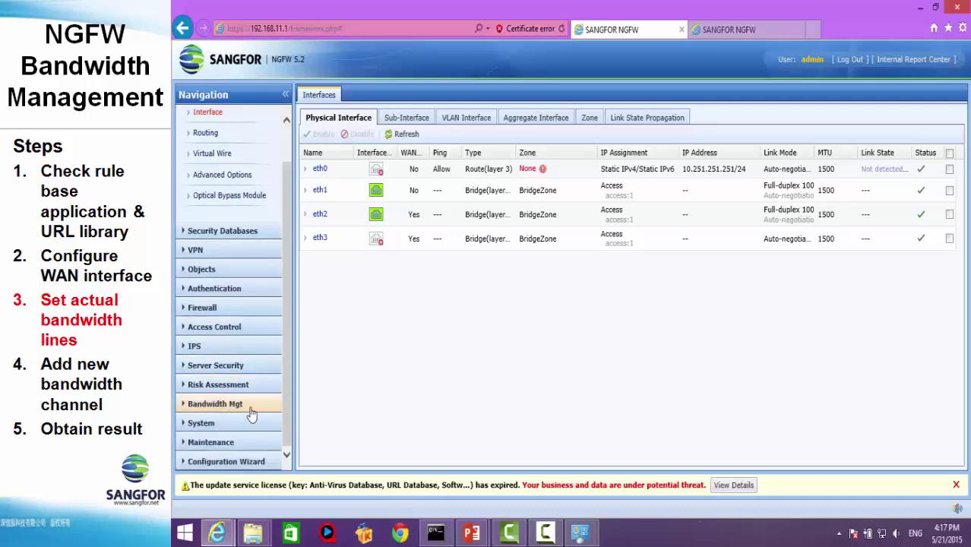
pyautogui.click(254, 407)
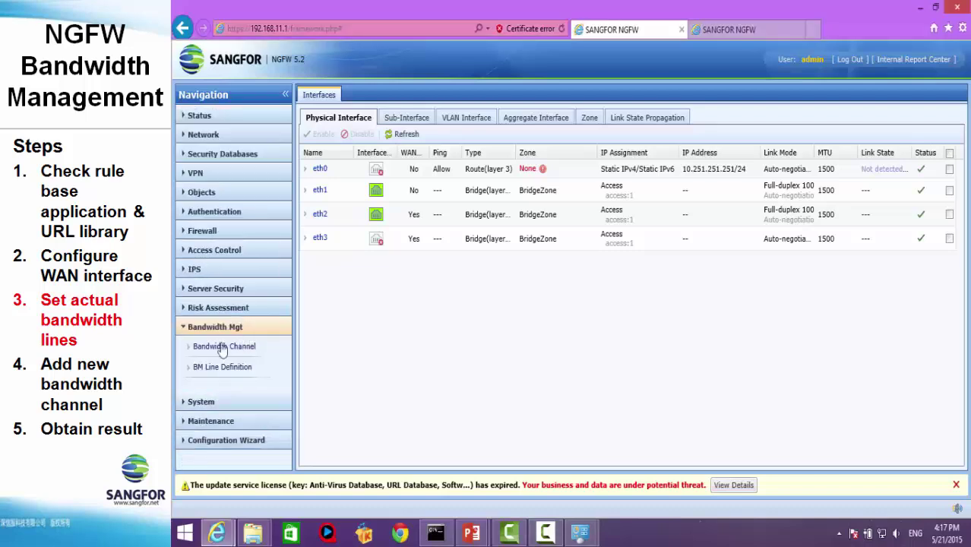
pyautogui.click(249, 372)
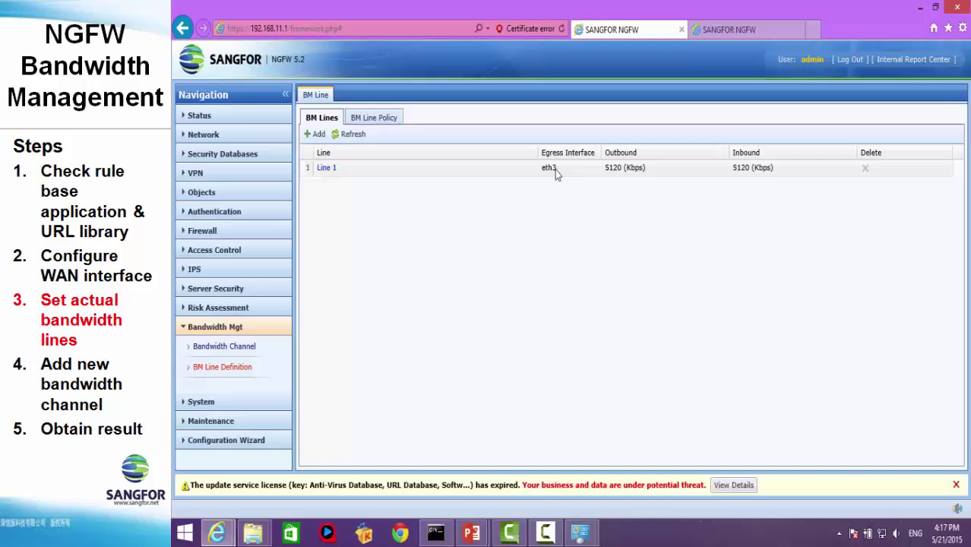
pyautogui.click(326, 168)
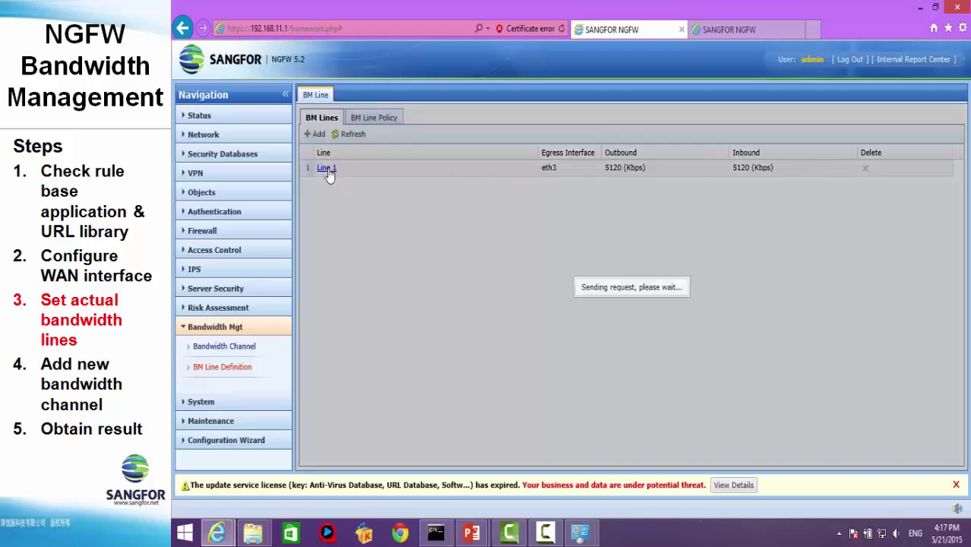
pyautogui.click(608, 259)
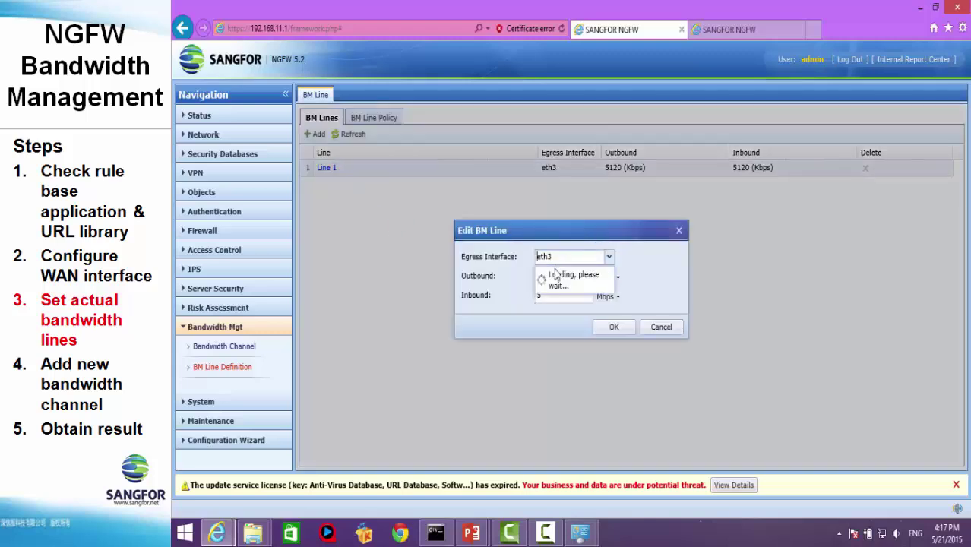
pyautogui.click(555, 275)
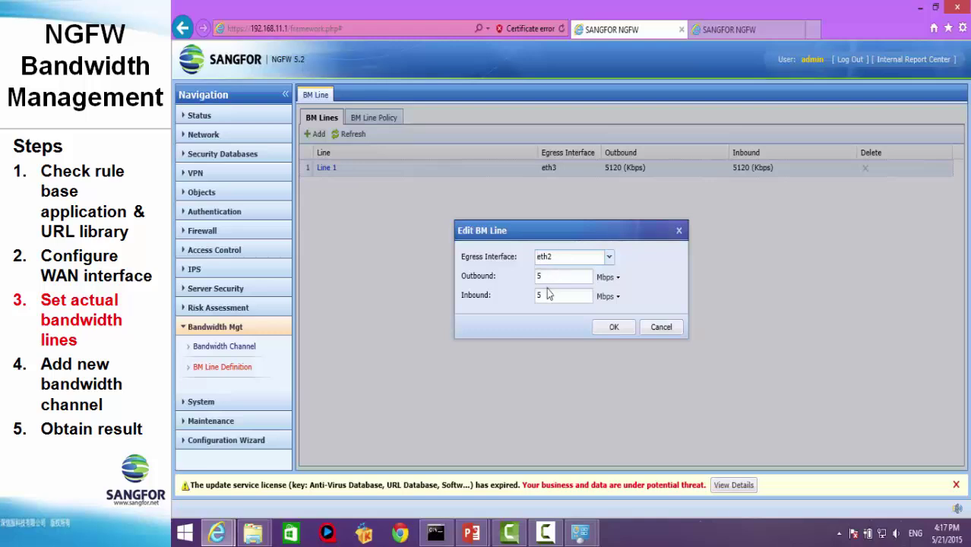
pyautogui.doubleClick(544, 276)
pyautogui.doubleClick(539, 295)
pyautogui.click(616, 278)
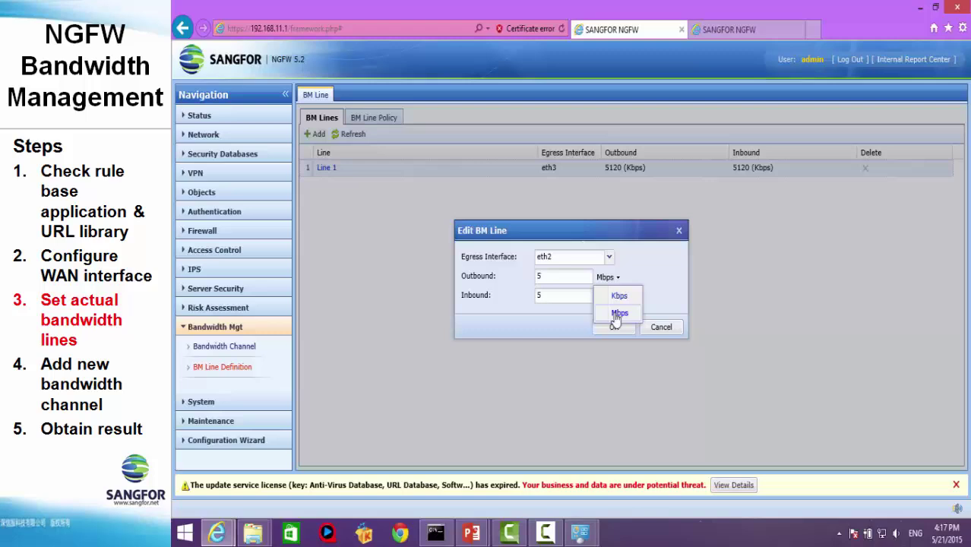
pyautogui.click(619, 296)
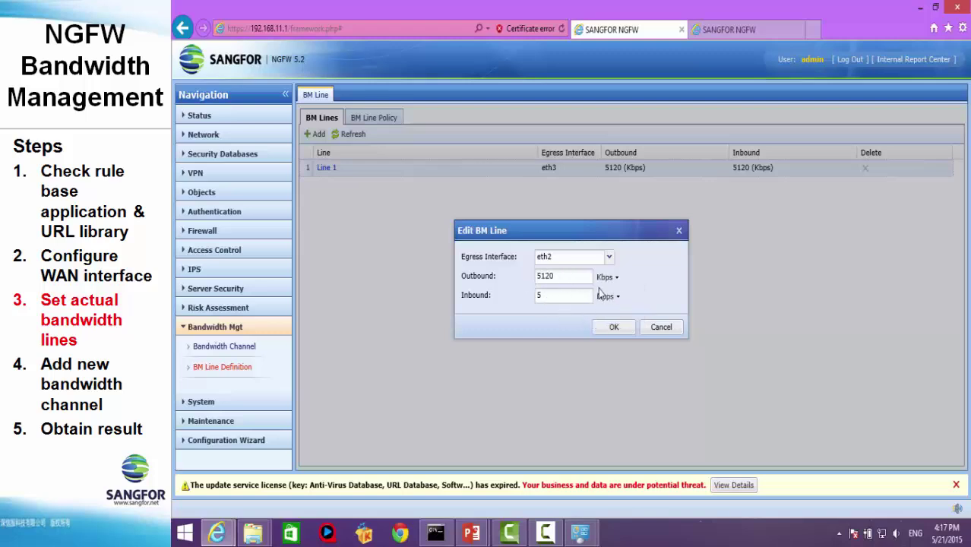
pyautogui.click(614, 327)
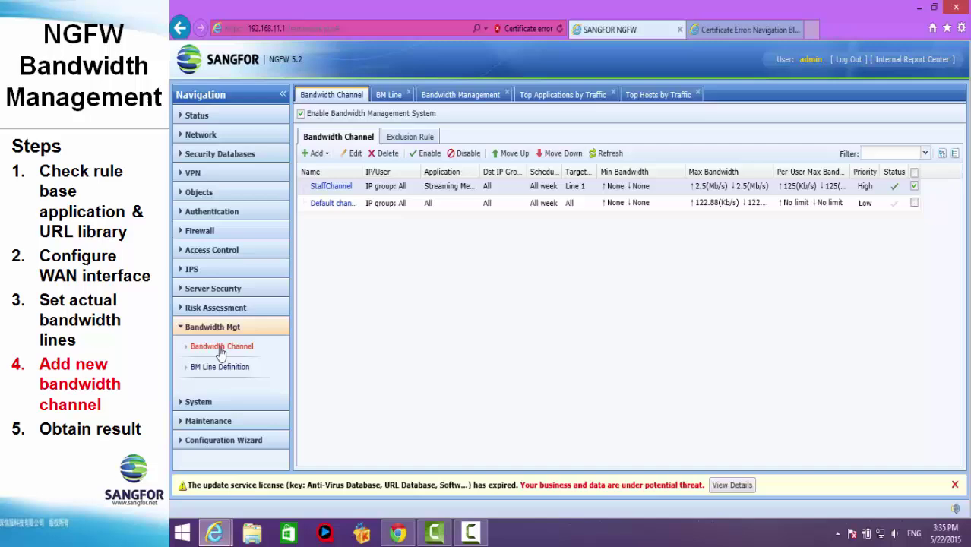
# Edit StaffChannel's limited channel to cap outbound and inbound at 30% (1536 Kbps).
pyautogui.click(317, 154)
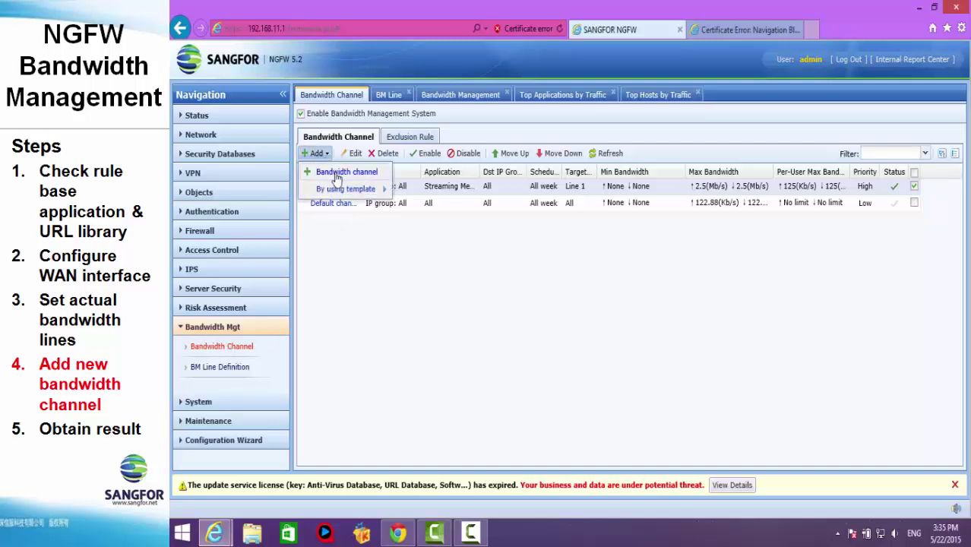
pyautogui.click(363, 278)
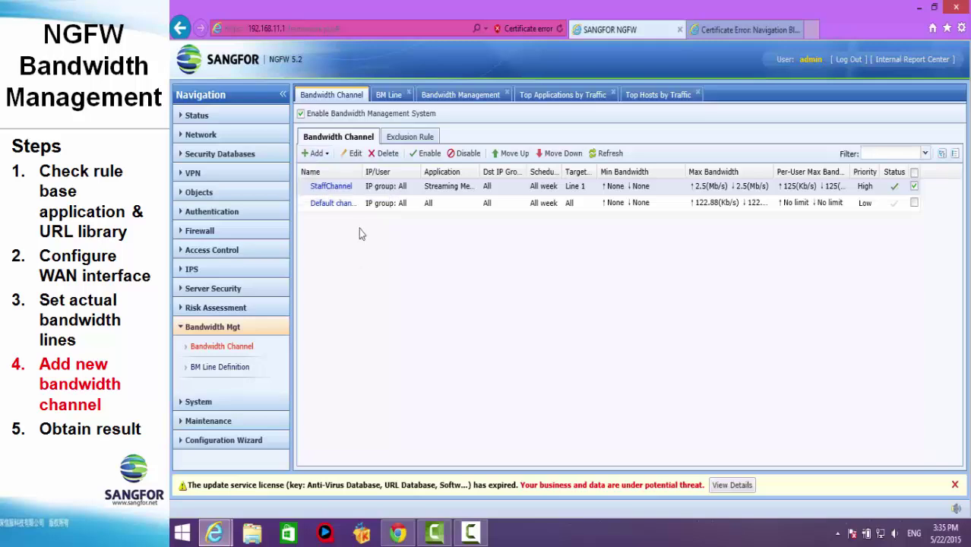
pyautogui.click(343, 192)
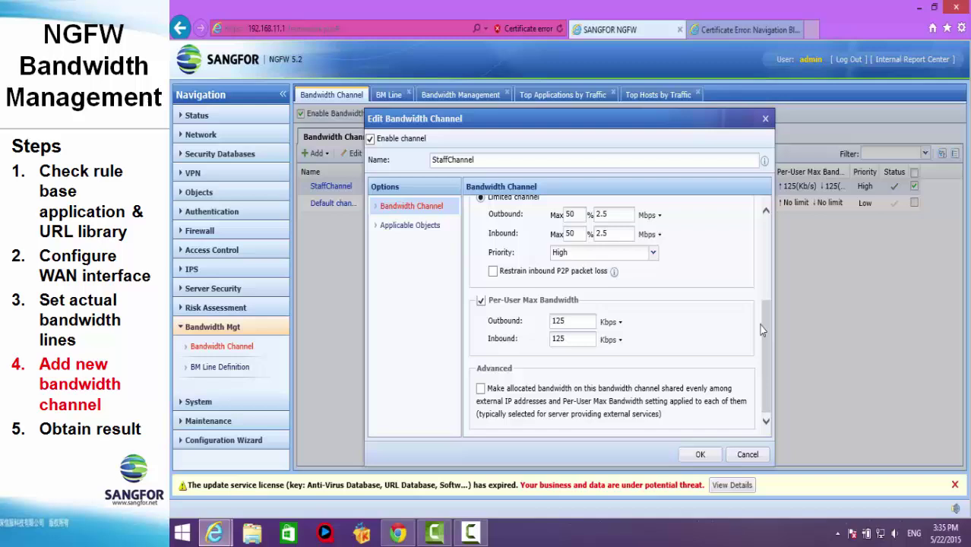
pyautogui.moveTo(762, 328); pyautogui.dragTo(763, 231)
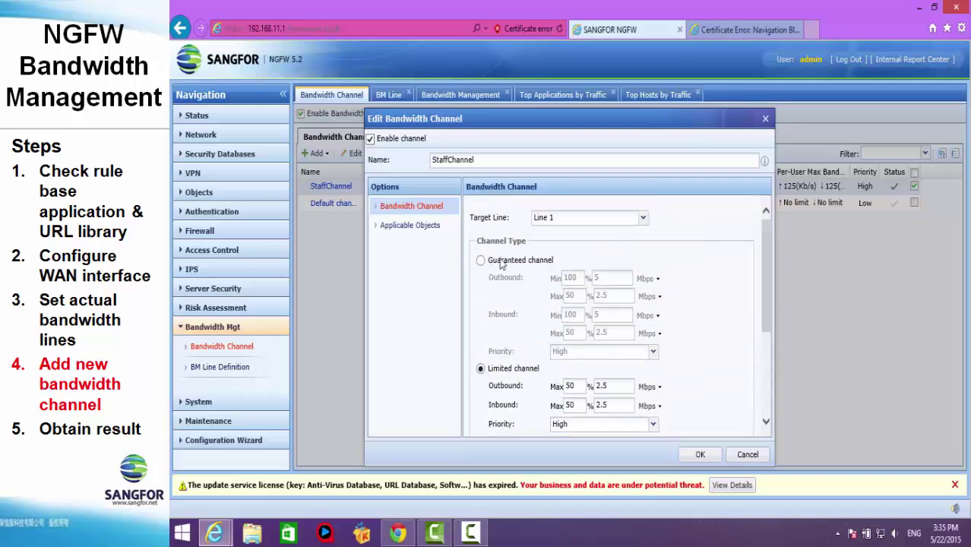
pyautogui.scroll(-1, 564, 286)
pyautogui.scroll(-1, 486, 334)
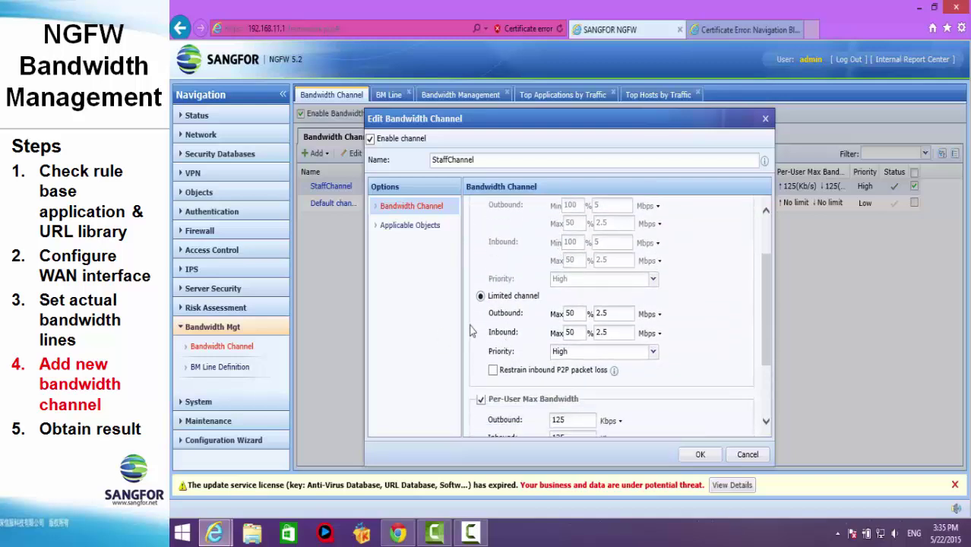
pyautogui.moveTo(584, 314); pyautogui.dragTo(554, 334)
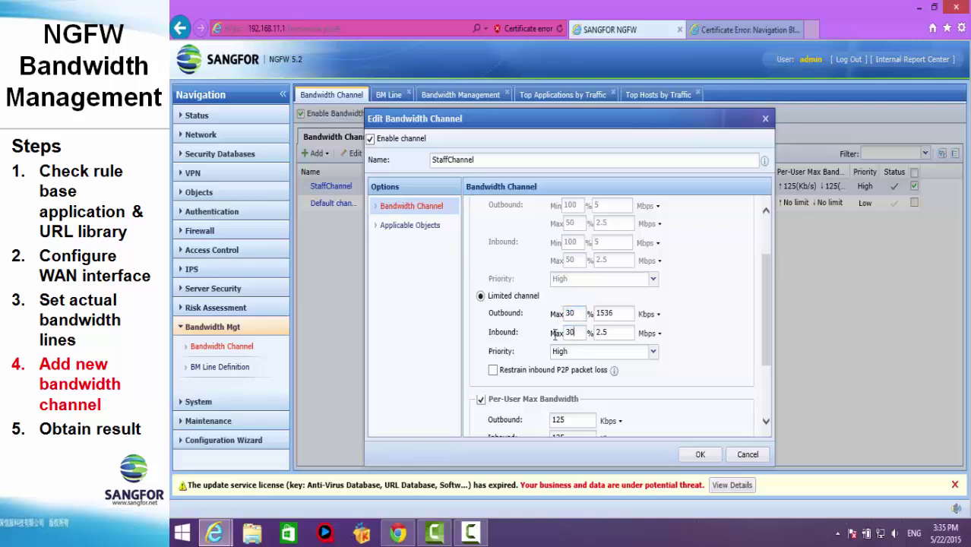
pyautogui.click(680, 348)
# Set StaffChannel's per-user max bandwidth to 1000 Kbps and display its Applicable Objects settings.
pyautogui.scroll(-1, 766, 277)
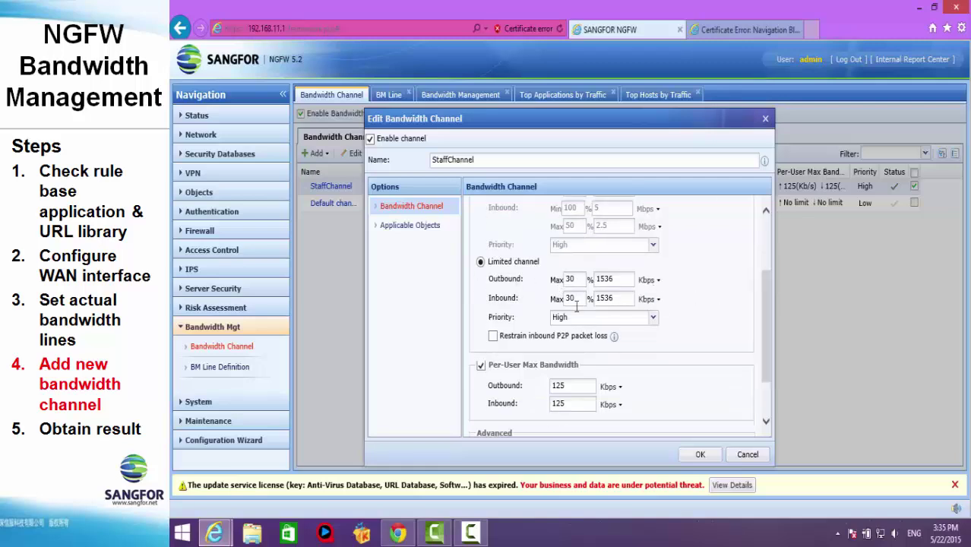
pyautogui.scroll(-1, 608, 311)
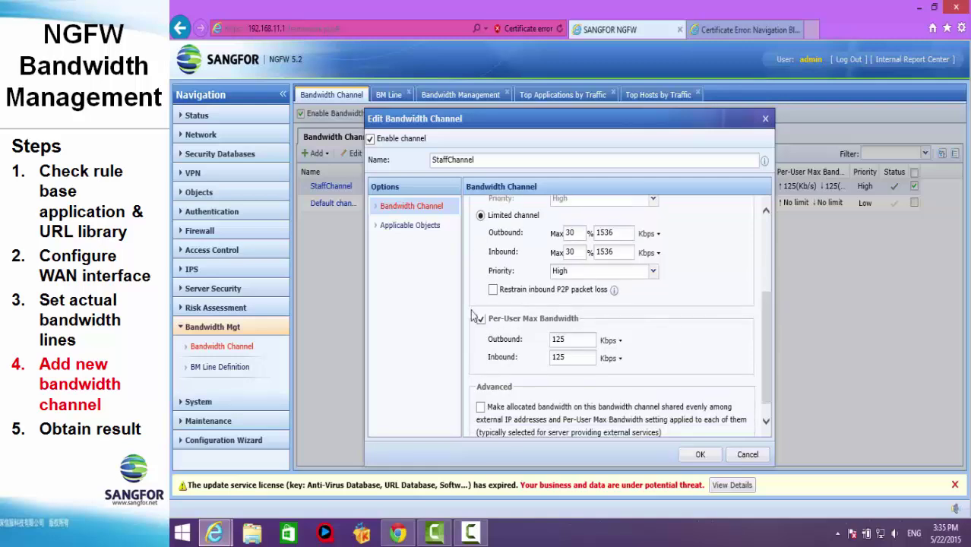
pyautogui.click(480, 319)
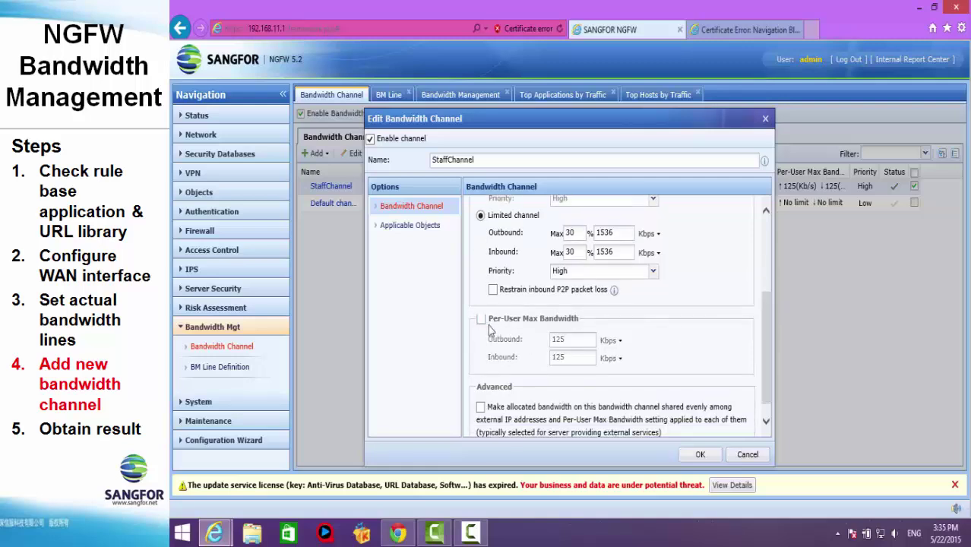
pyautogui.click(480, 319)
pyautogui.doubleClick(573, 341)
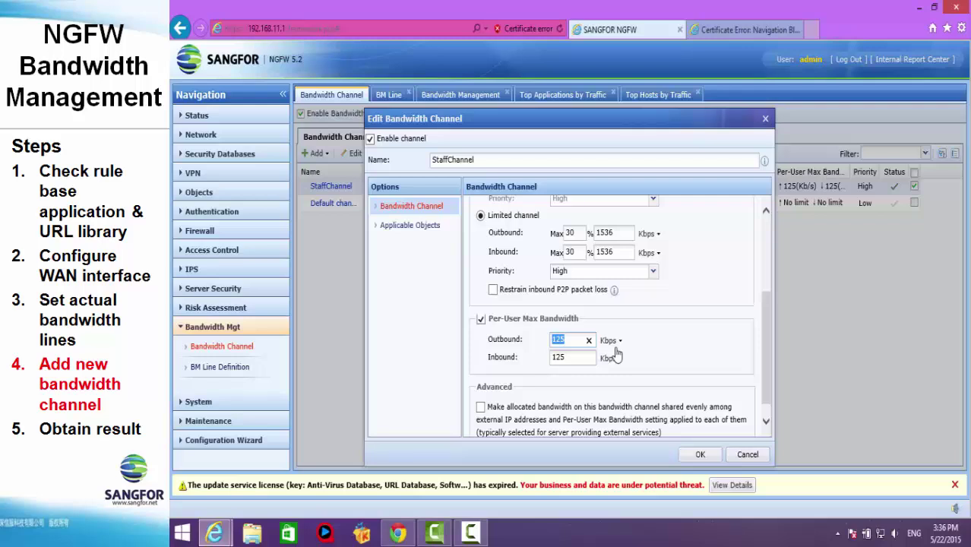
pyautogui.write('1000')
pyautogui.click(586, 357)
pyautogui.scroll(-1, 768, 324)
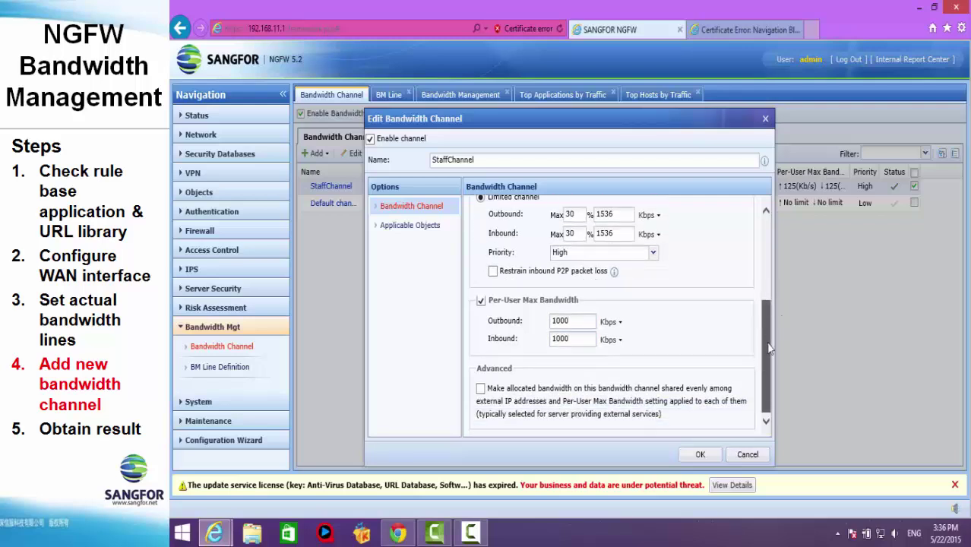
pyautogui.click(415, 237)
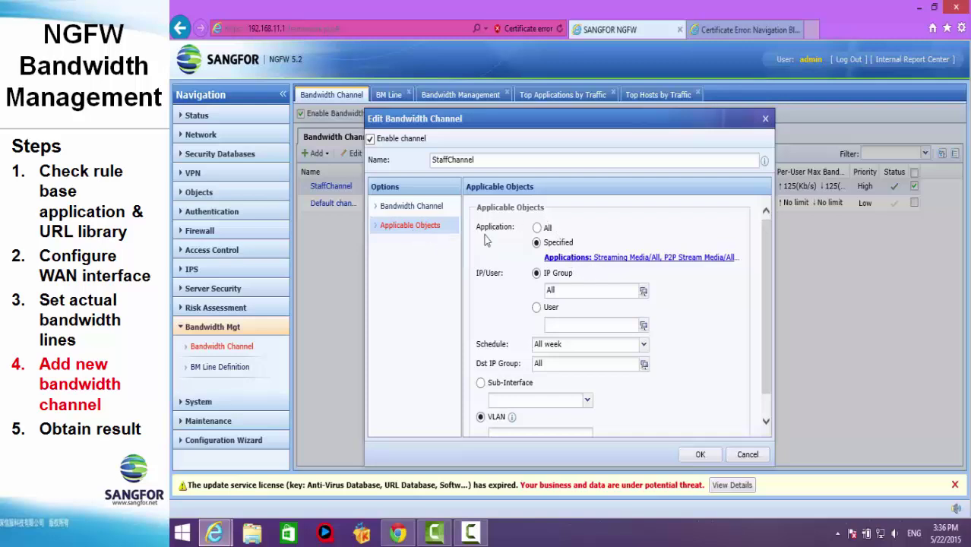
# Add the applications found by searching 'p2p' to StaffChannel and save the channel.
pyautogui.click(648, 258)
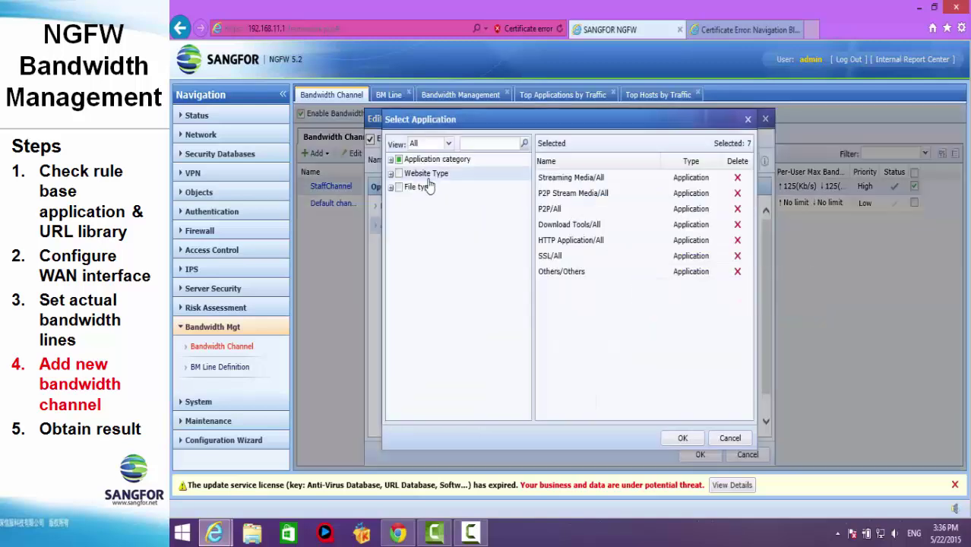
pyautogui.click(474, 143)
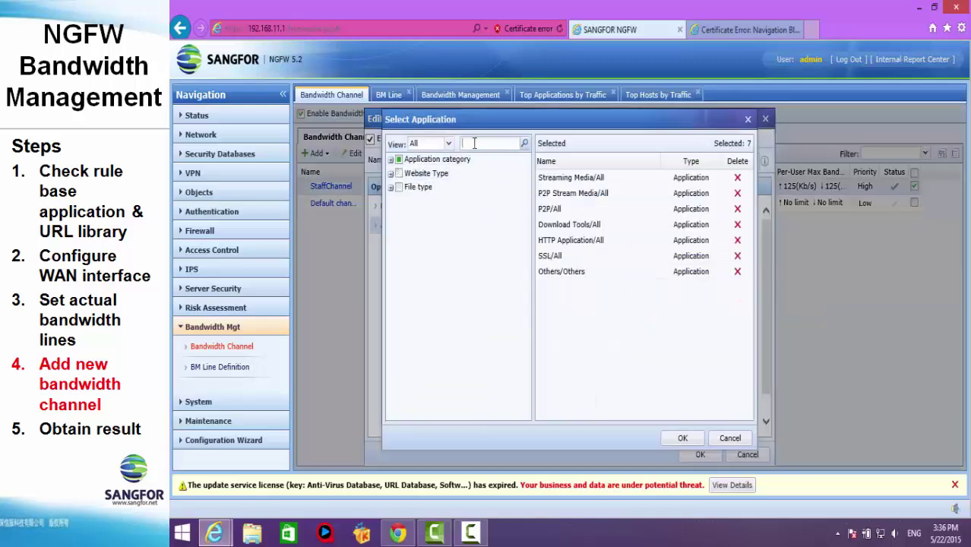
pyautogui.write('p2p')
pyautogui.click(525, 143)
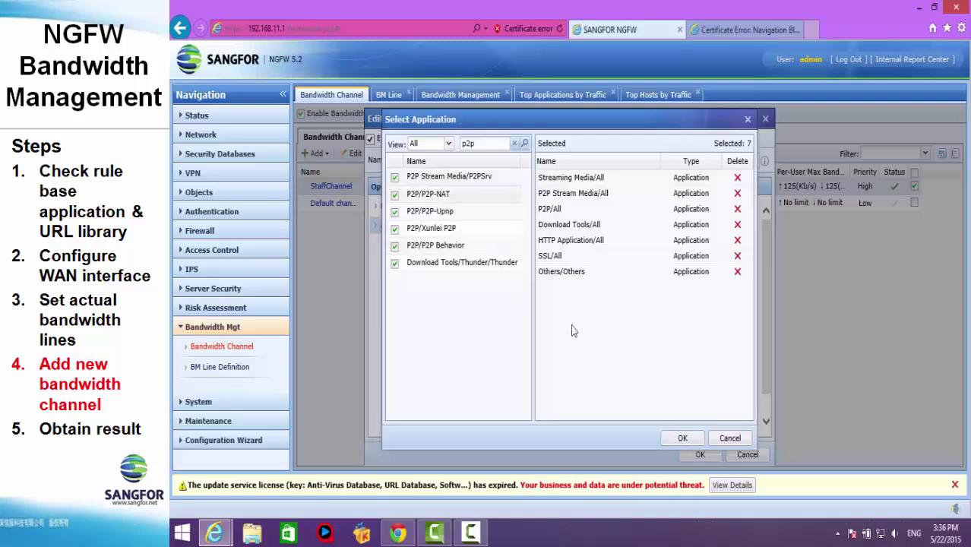
pyautogui.click(683, 438)
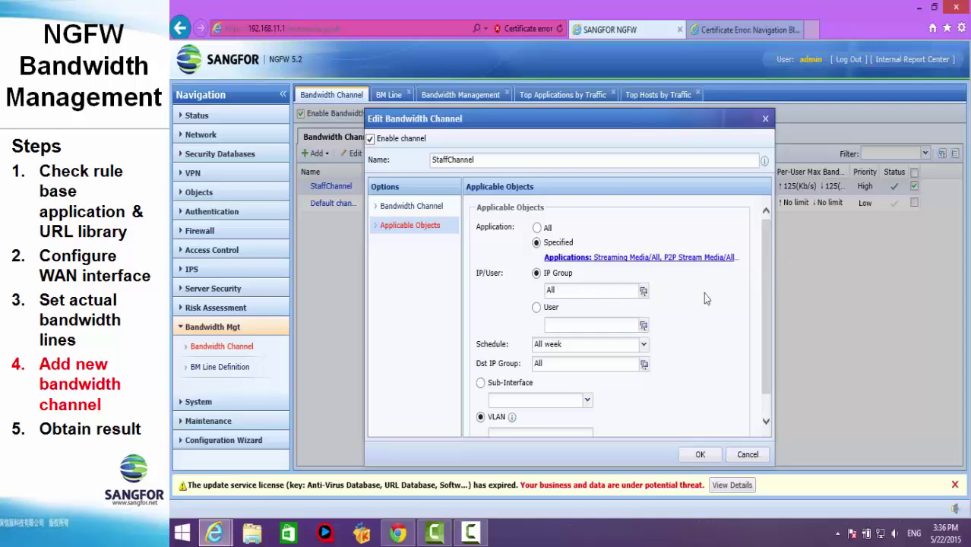
pyautogui.moveTo(763, 280); pyautogui.dragTo(768, 310)
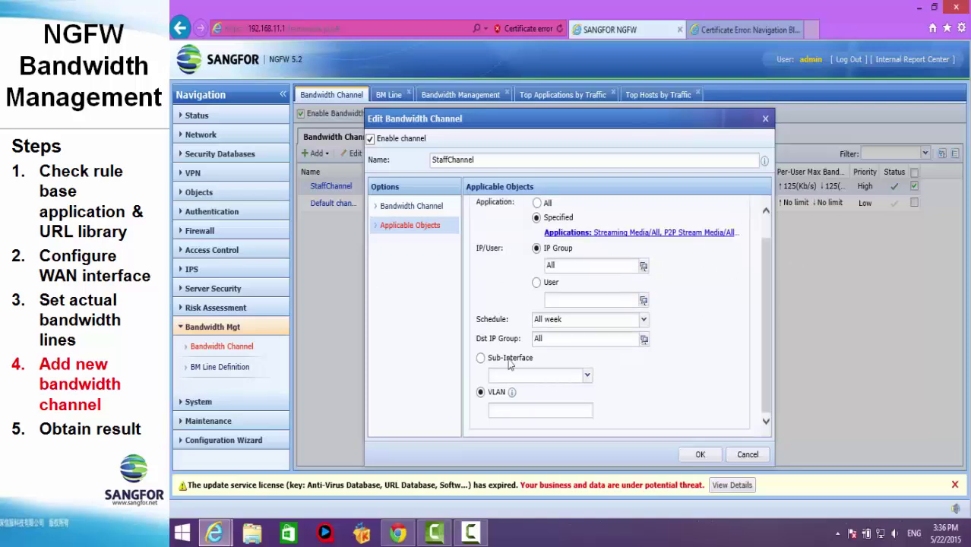
pyautogui.click(702, 455)
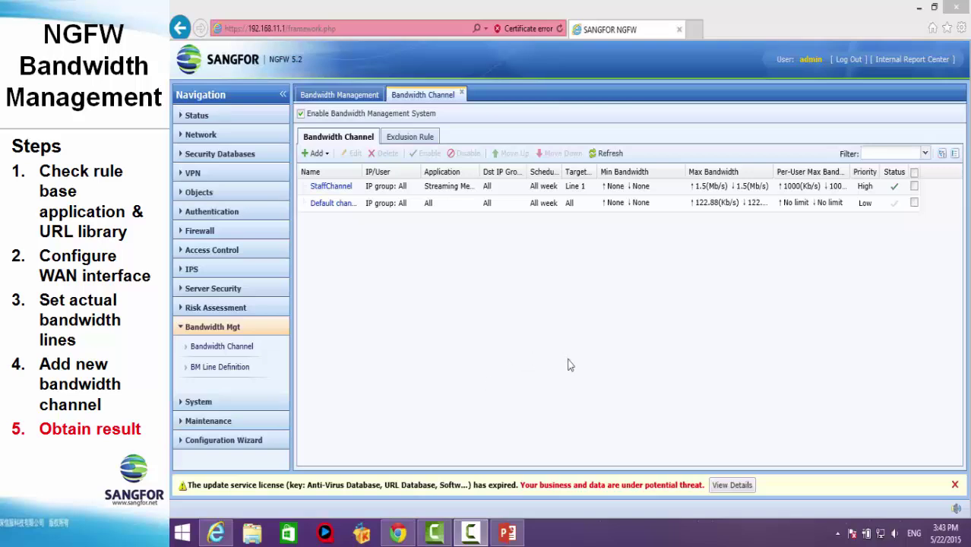
# Play the PIXELS video on Dailymotion in Chrome, then return to the firewall console.
pyautogui.click(397, 533)
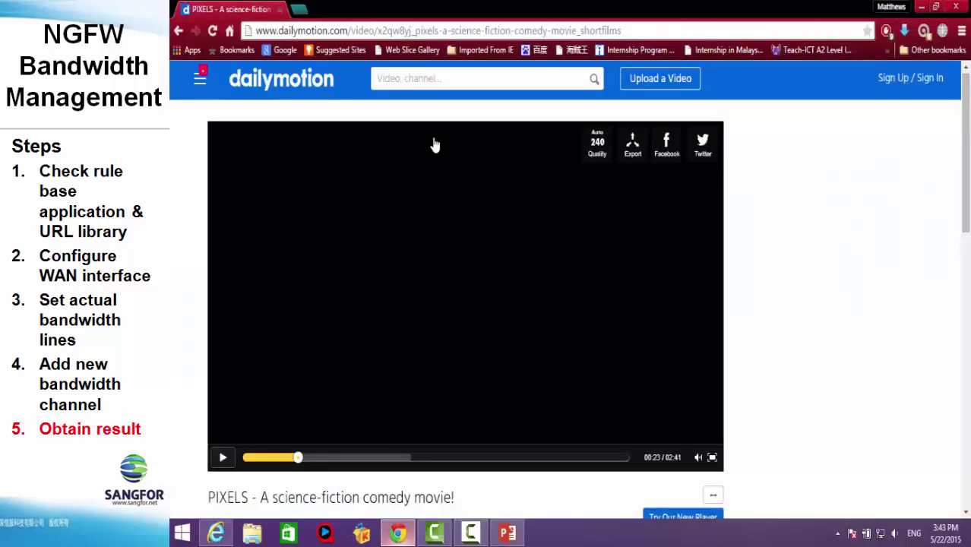
pyautogui.click(222, 457)
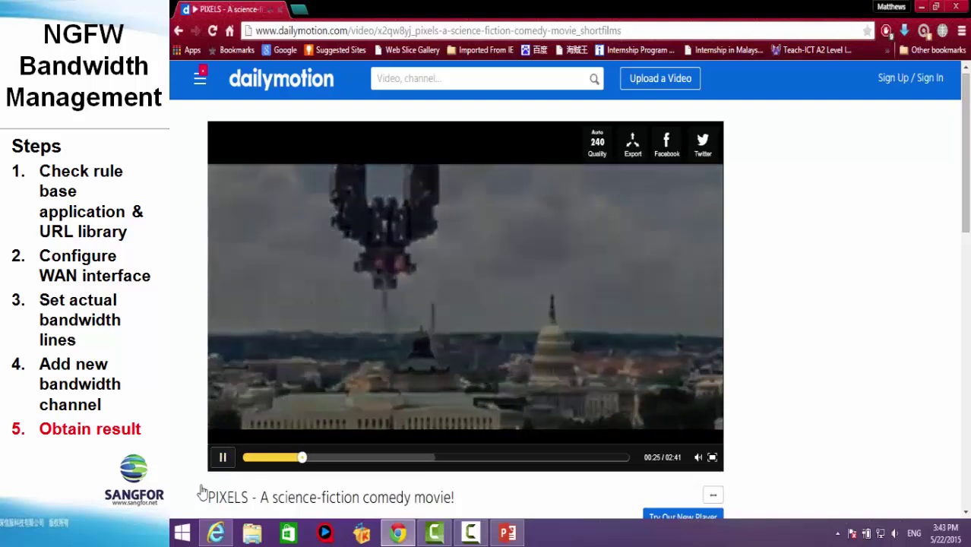
pyautogui.click(216, 534)
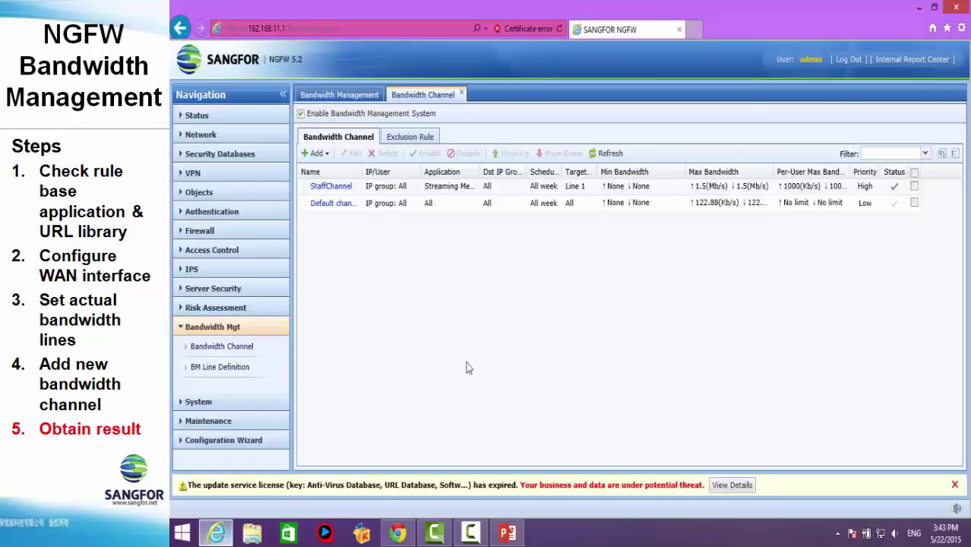
# Open Status > Bandwidth Monitor and refresh it to see StaffChannel's live speeds.
pyautogui.click(216, 117)
pyautogui.click(232, 325)
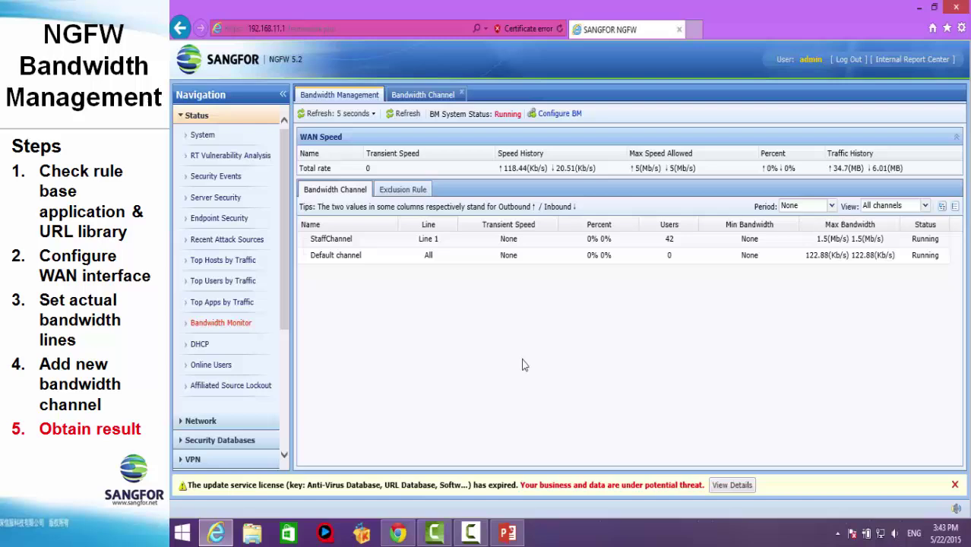
pyautogui.click(408, 114)
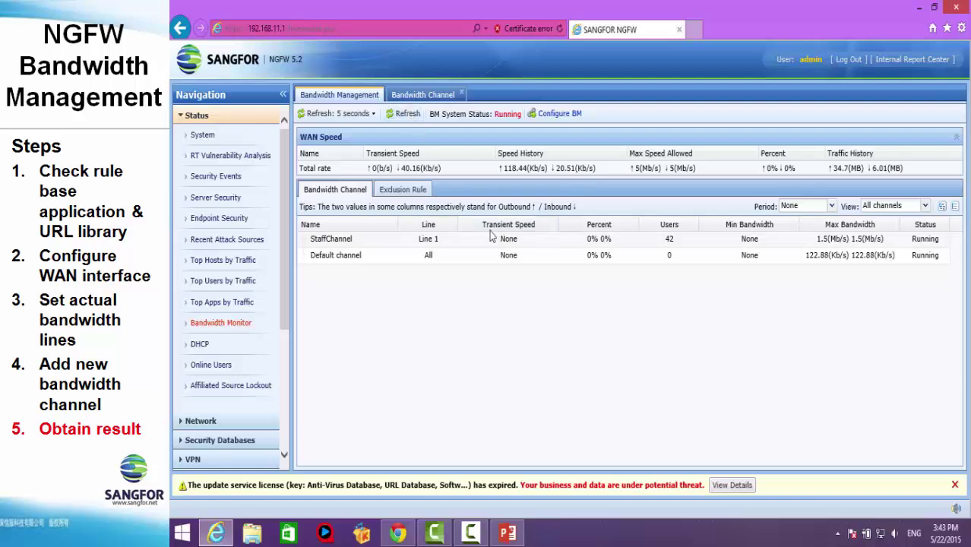